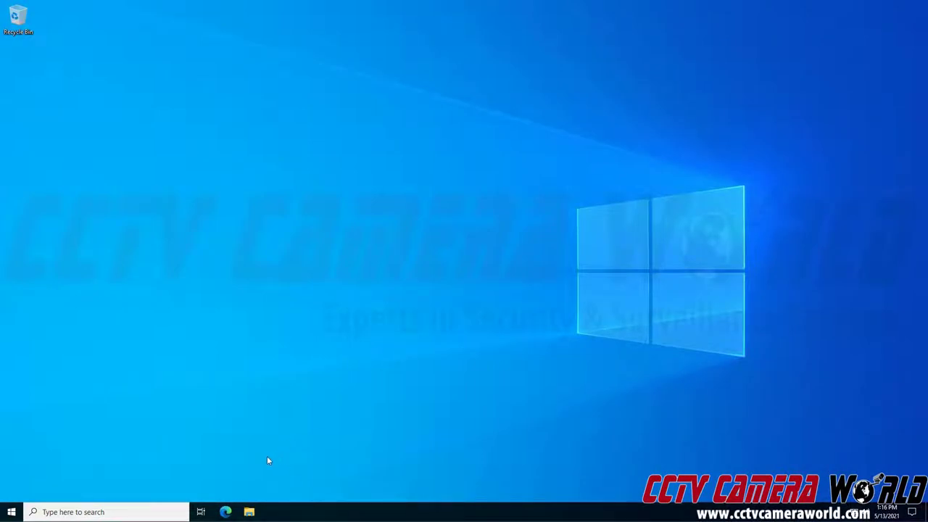
{"action": "left_click", "coordinate": [225, 512]}
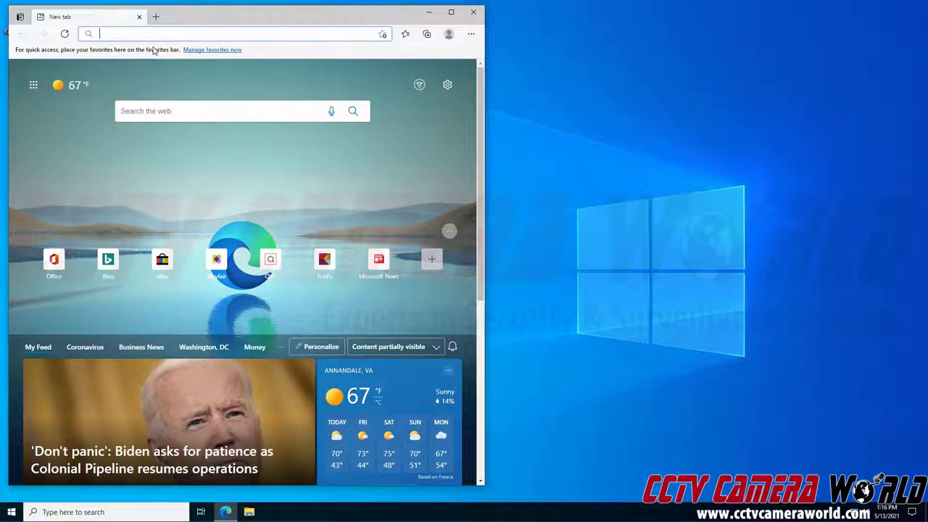
{"action": "type", "text": "cctv"}
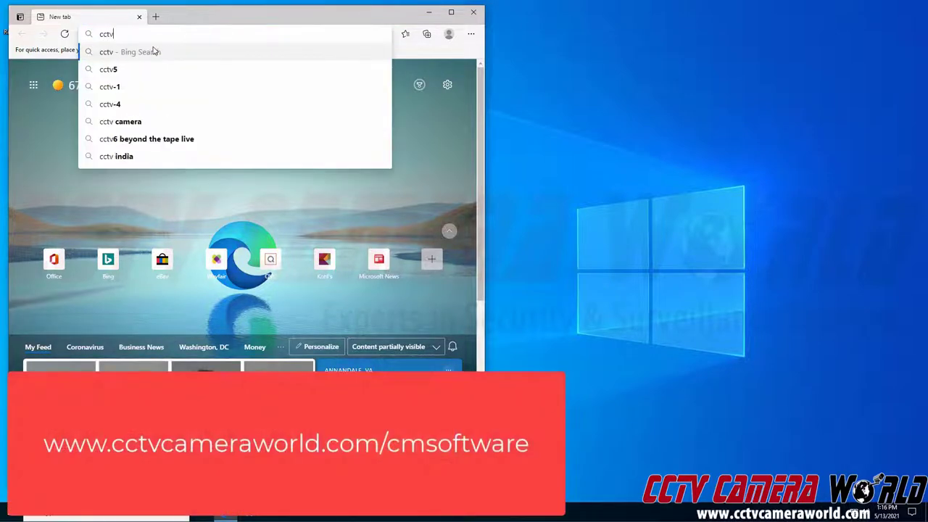
{"action": "key", "text": "BackSpace"}
{"action": "key", "text": "BackSpace"}
{"action": "key", "text": "BackSpace"}
{"action": "key", "text": "BackSpace"}
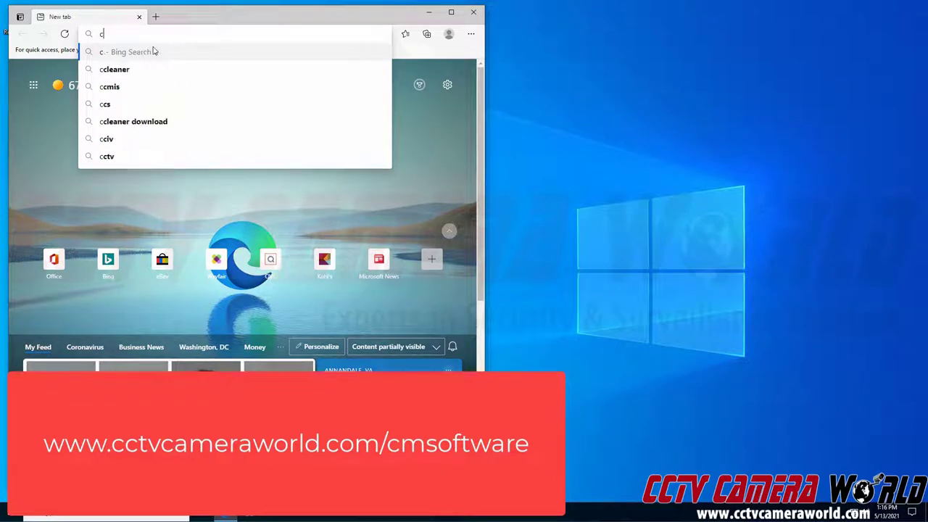
{"action": "type", "text": "www.cct"}
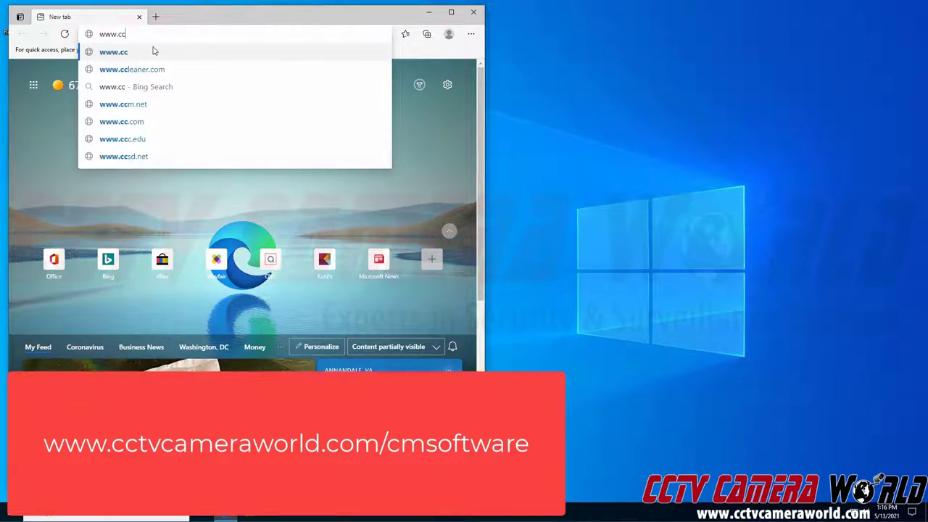
{"action": "type", "text": "vcameraw"}
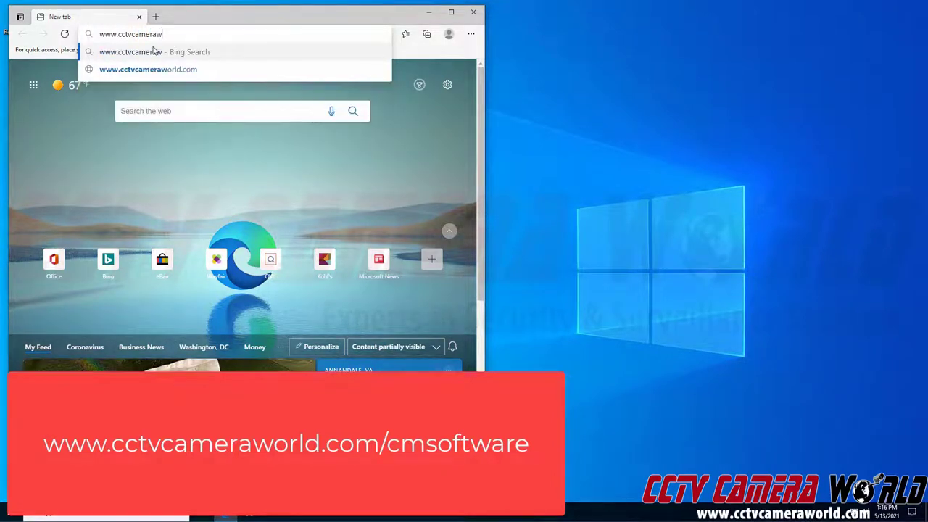
{"action": "type", "text": "orld.com/"}
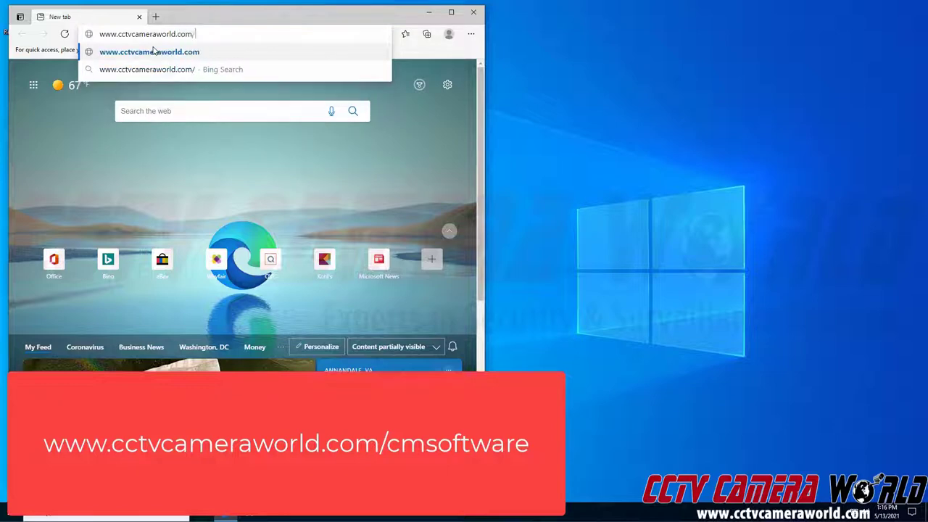
{"action": "type", "text": "cmsoftwa"}
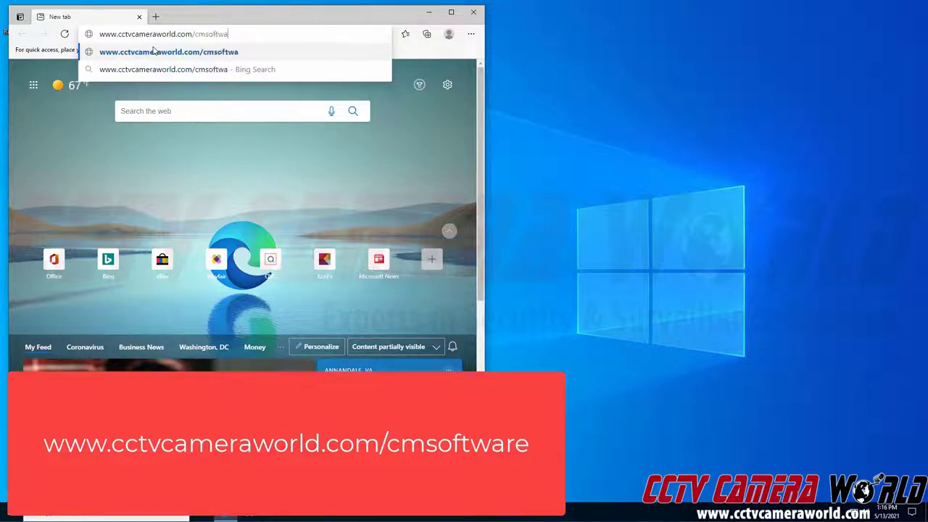
{"action": "type", "text": "re"}
{"action": "key", "text": "Return"}
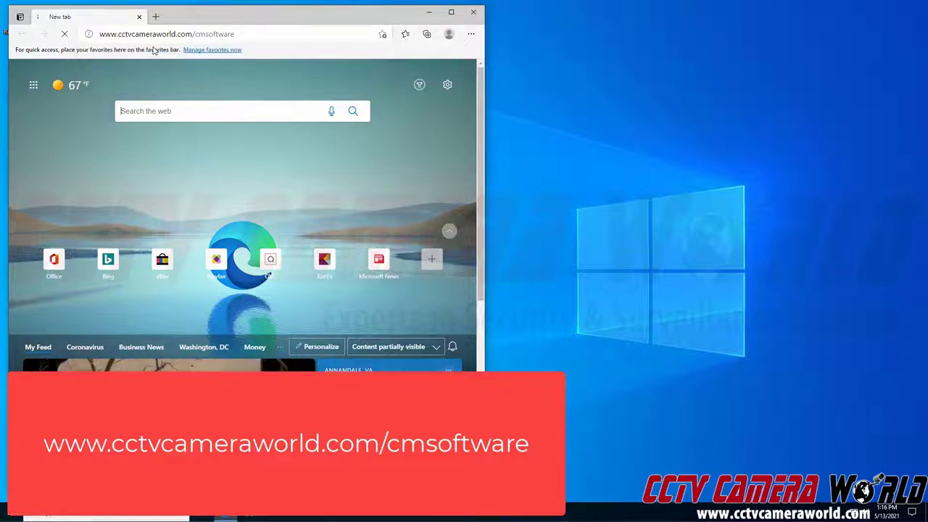
Step: Scroll to the install section and follow the Windows 10 link to the SmartPSS_V2.zip Google Drive page
{"action": "scroll", "coordinate": [359, 243], "scroll_direction": "down", "scroll_amount": 2}
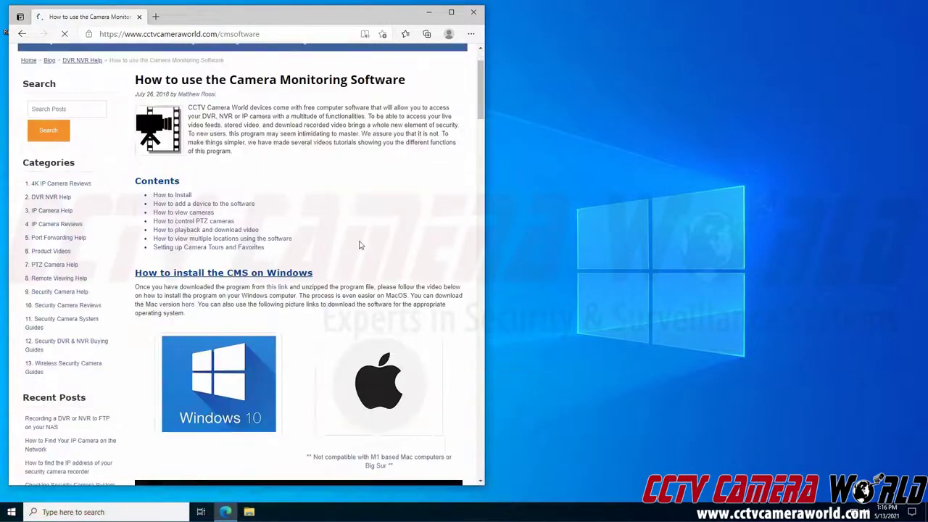
{"action": "scroll", "coordinate": [327, 244], "scroll_direction": "down", "scroll_amount": 1}
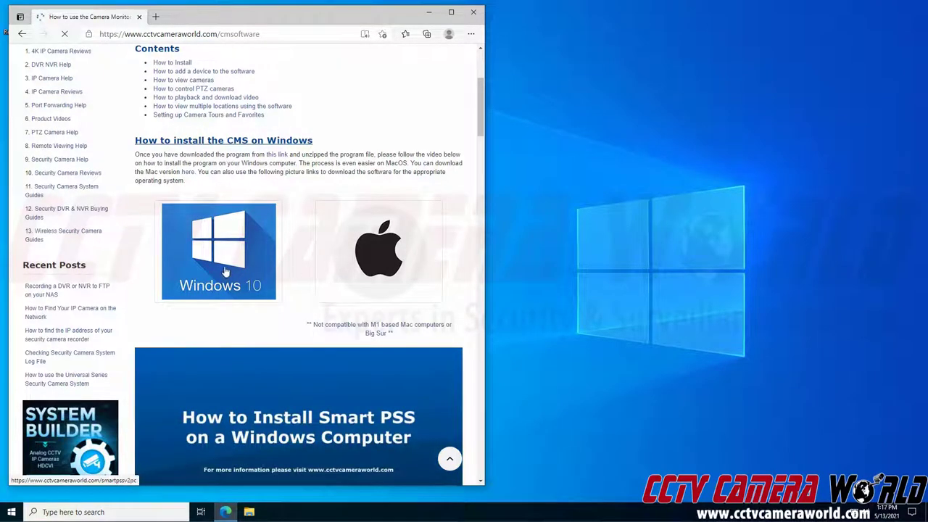
{"action": "left_click", "coordinate": [226, 269]}
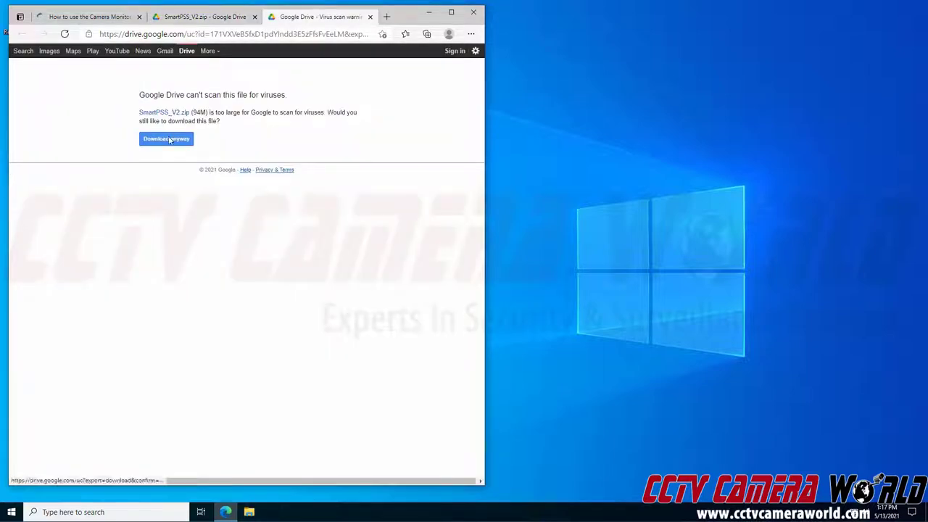
Step: Choose Download anyway and let SmartPSS_V2.zip finish downloading in Edge
{"action": "left_click", "coordinate": [170, 140]}
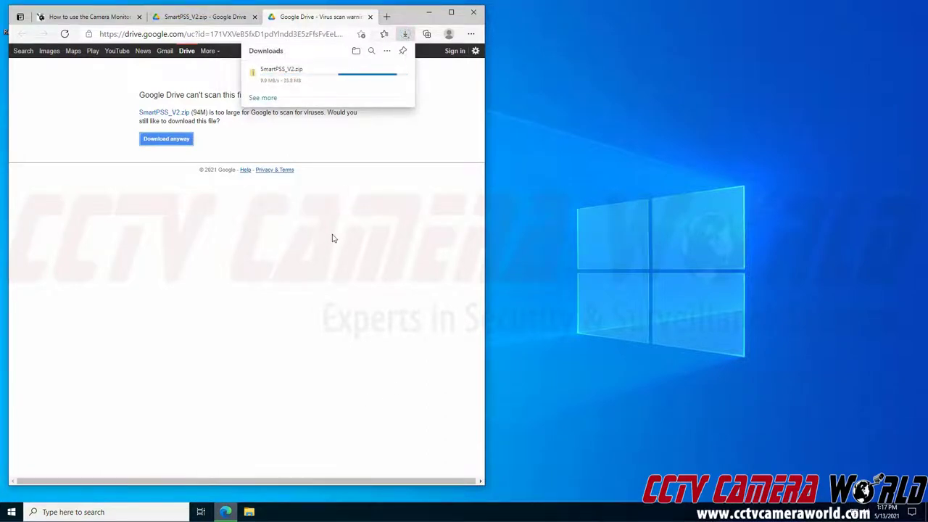
{"action": "mouse_move", "coordinate": [338, 86]}
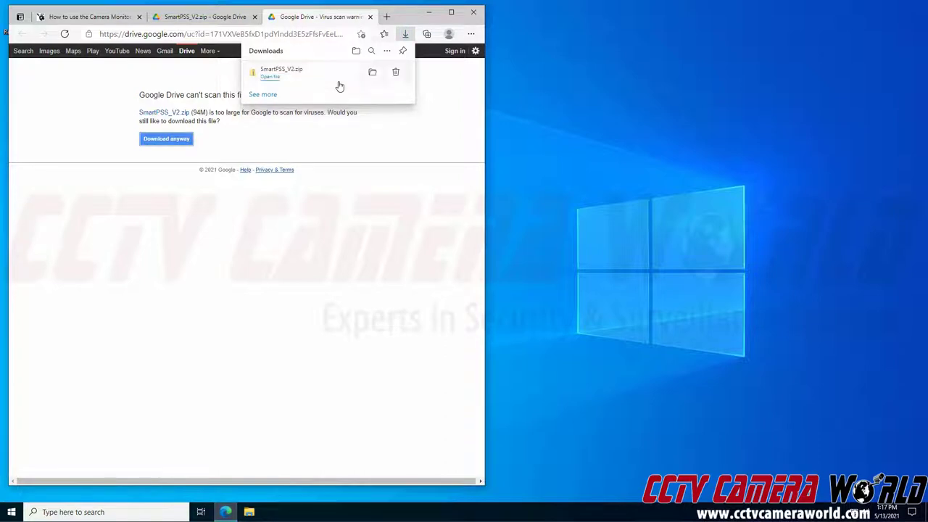
Step: Open SmartPSS_V2.zip from Downloads, Extract All into a SmartPSS_V2 folder, and select the SmartPSS v2 application
{"action": "left_click", "coordinate": [272, 79]}
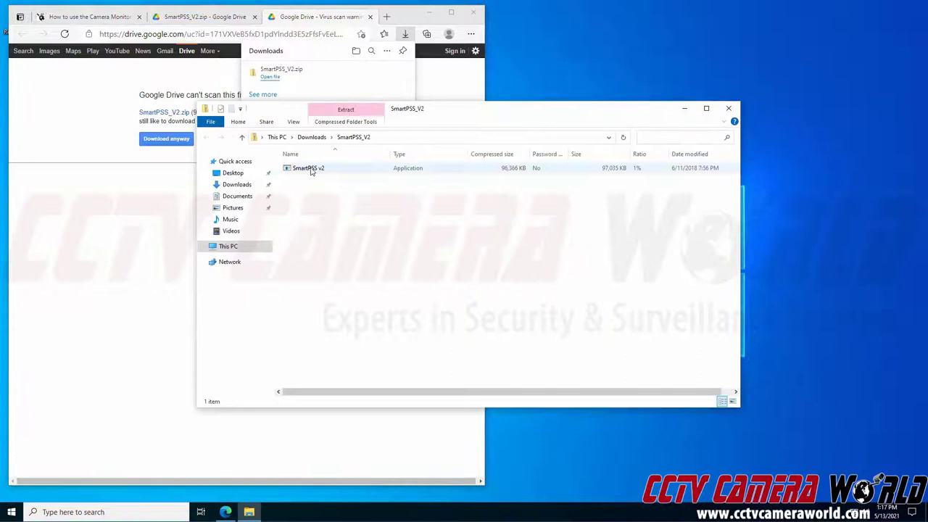
{"action": "left_click", "coordinate": [311, 170]}
{"action": "left_click", "coordinate": [312, 137]}
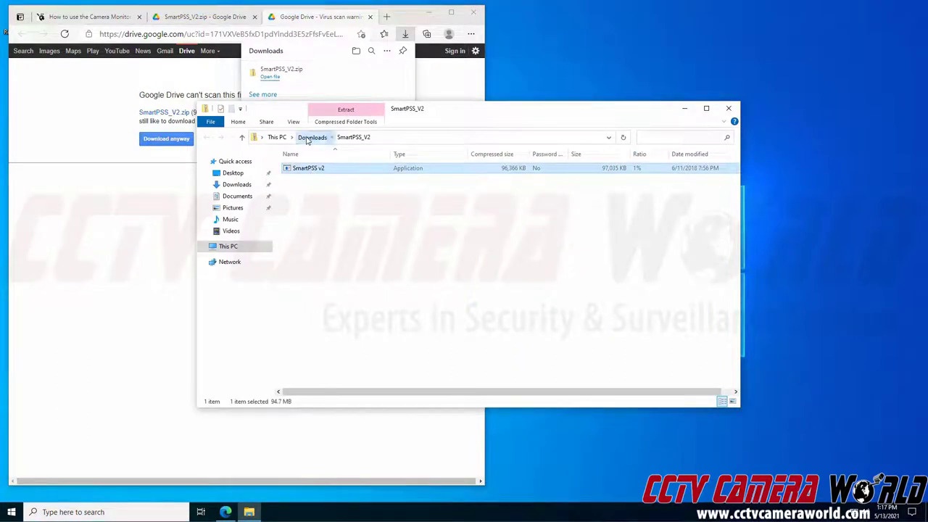
{"action": "right_click", "coordinate": [311, 181]}
{"action": "left_click", "coordinate": [295, 192]}
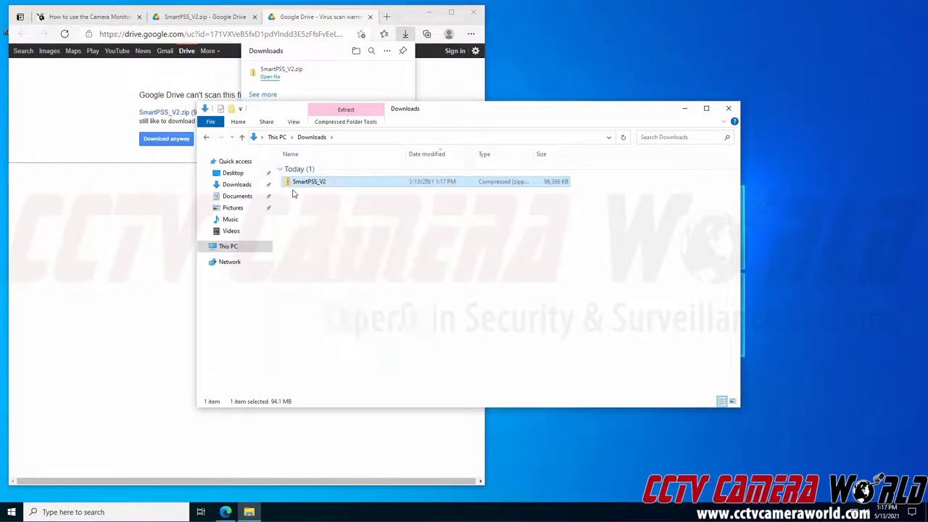
{"action": "right_click", "coordinate": [299, 183]}
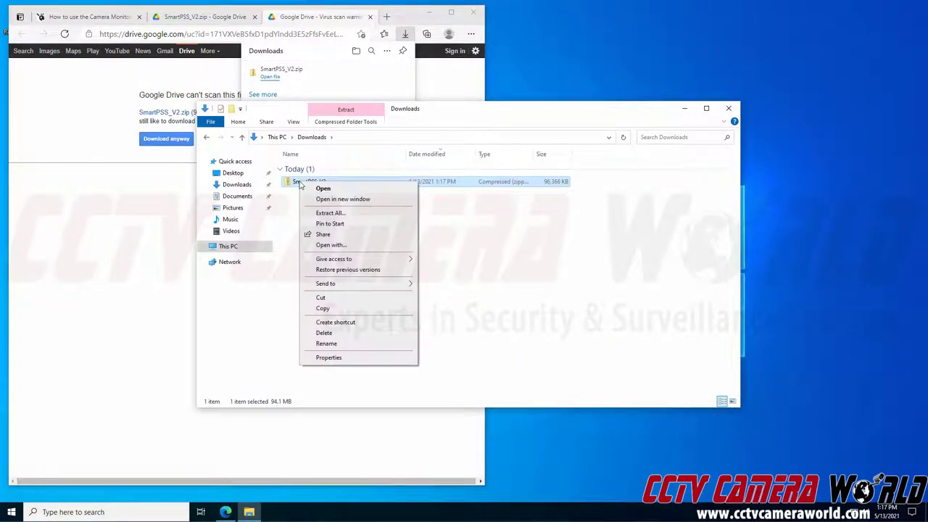
{"action": "left_click", "coordinate": [331, 214]}
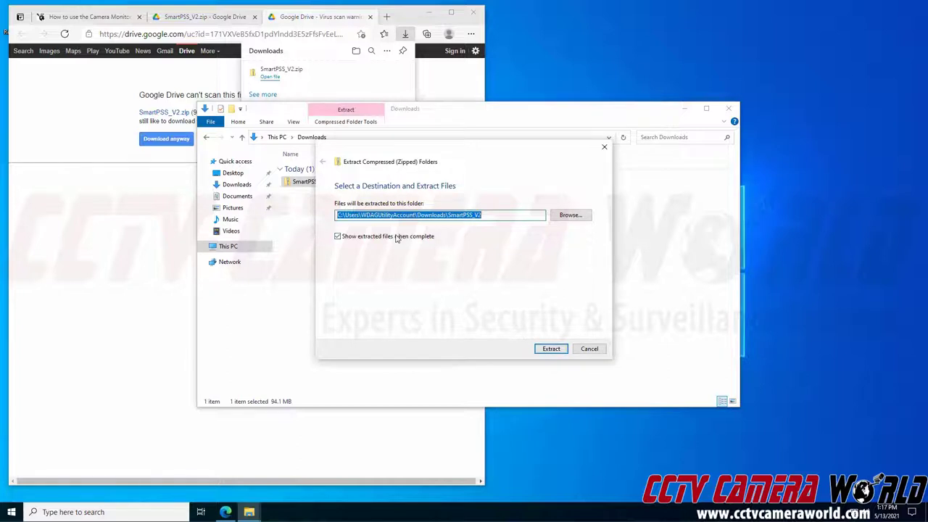
{"action": "left_click", "coordinate": [555, 349]}
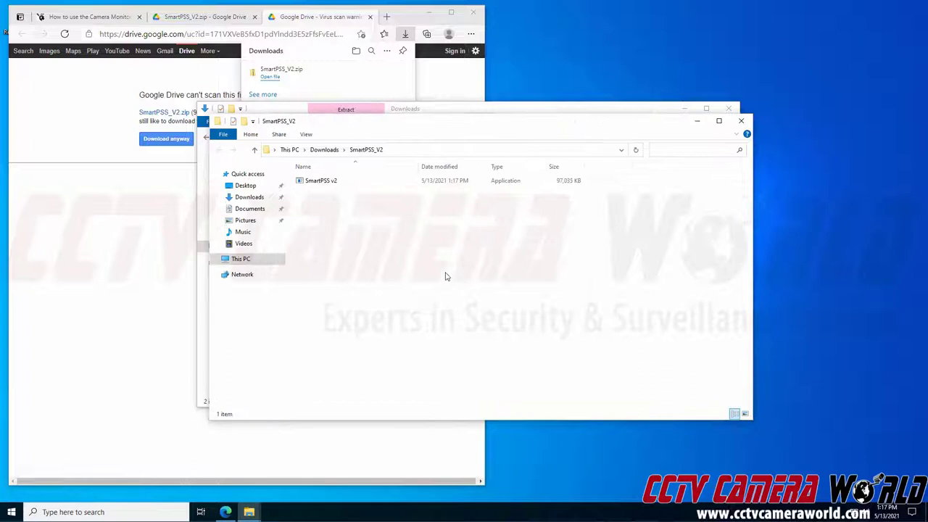
{"action": "left_click", "coordinate": [387, 187]}
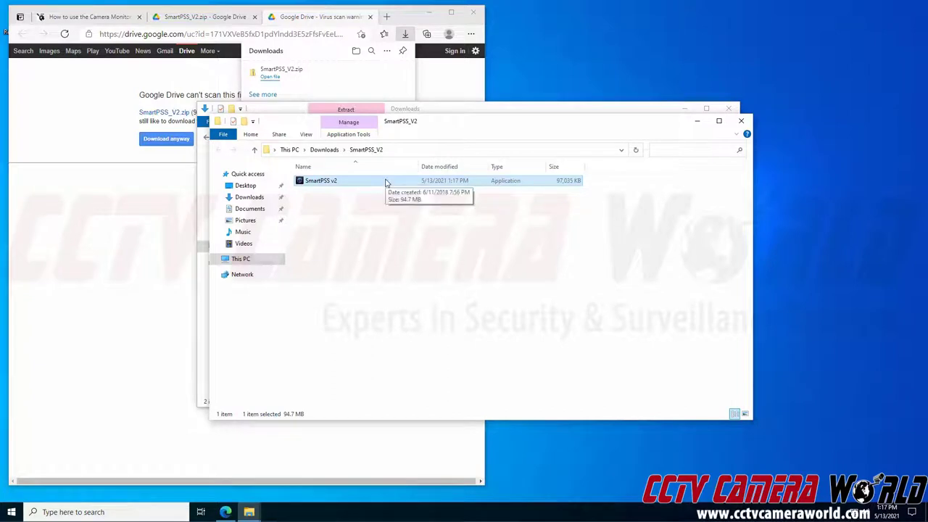
Step: Run the installer, accept the licence, untick Storage Service and install SmartPSS to the default path
{"action": "double_click", "coordinate": [387, 182]}
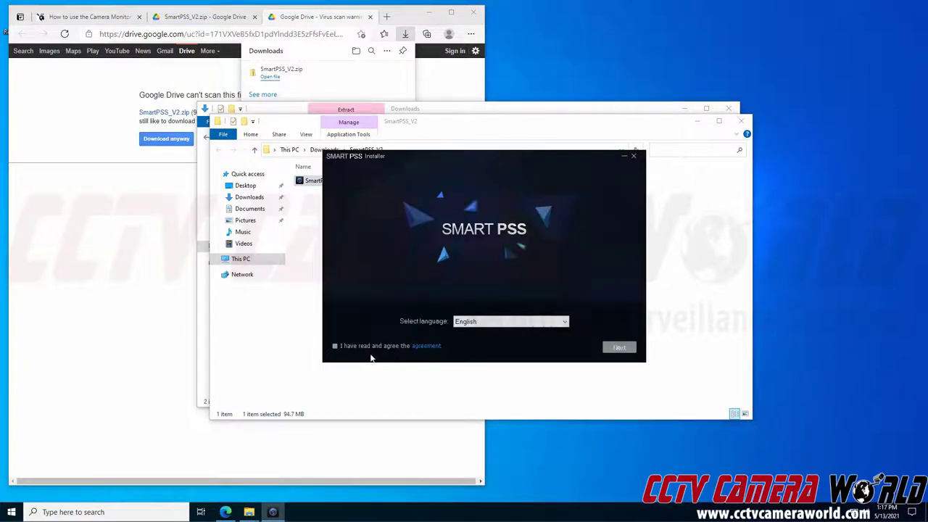
{"action": "left_click", "coordinate": [335, 346]}
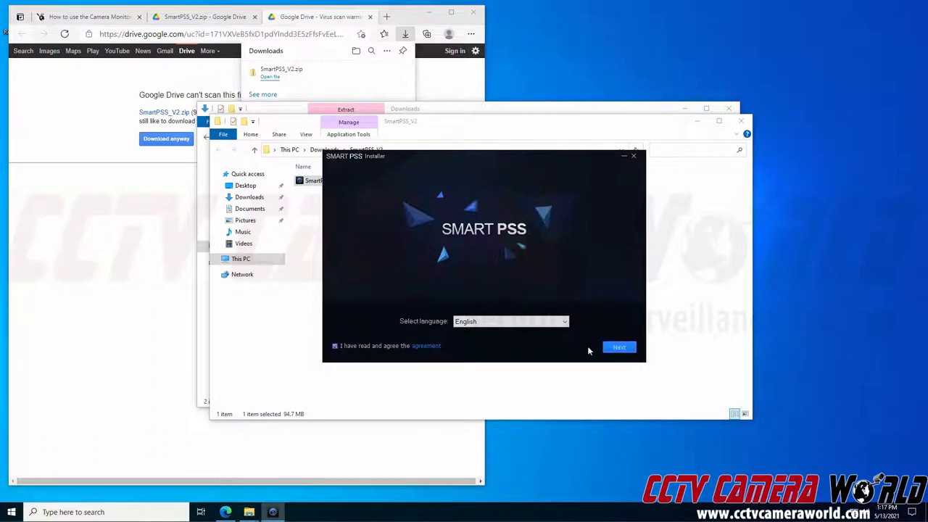
{"action": "left_click", "coordinate": [619, 348]}
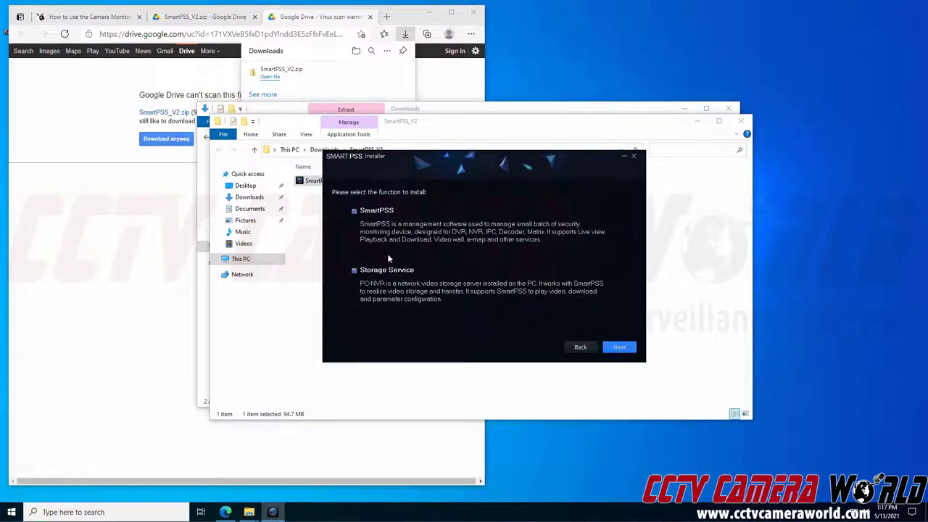
{"action": "left_click", "coordinate": [354, 270]}
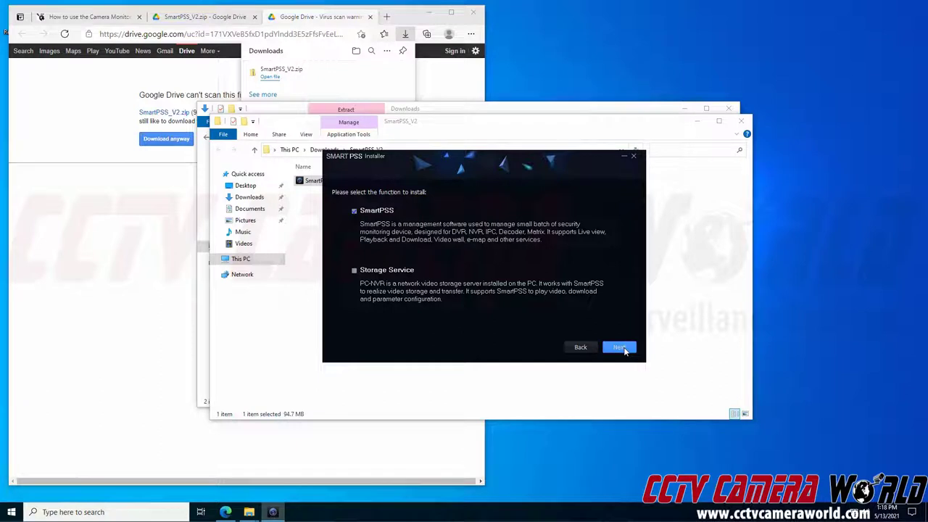
{"action": "left_click", "coordinate": [618, 347]}
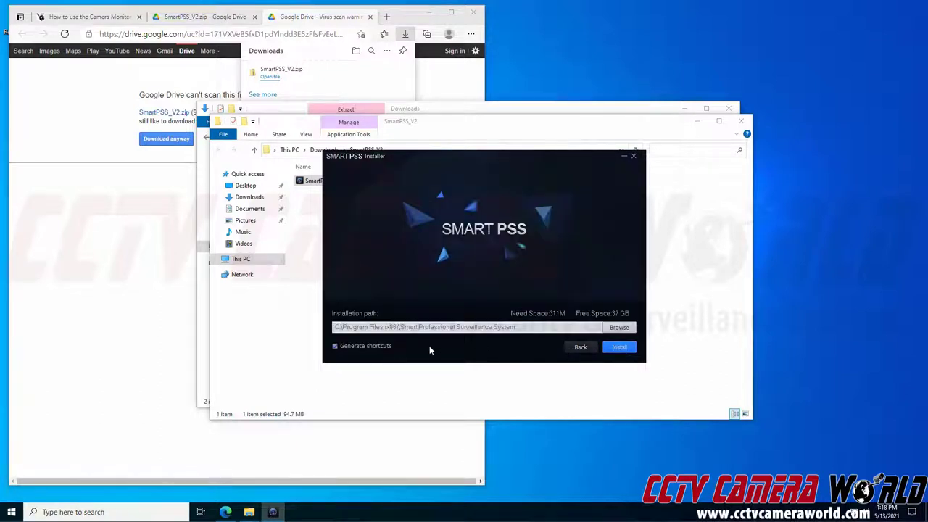
{"action": "left_click", "coordinate": [620, 348]}
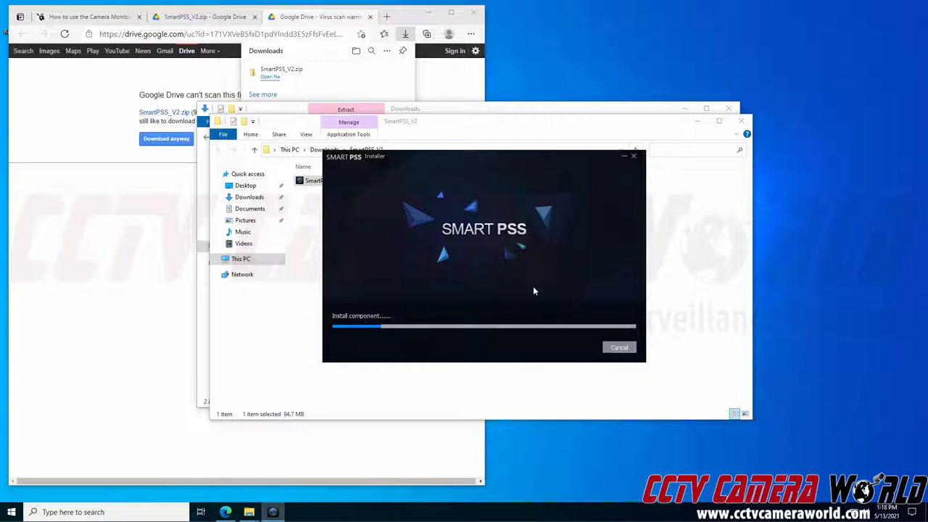
Step: Close both folder windows, finish setup to launch SmartPSS, and allow it on private and public networks
{"action": "left_click", "coordinate": [746, 120]}
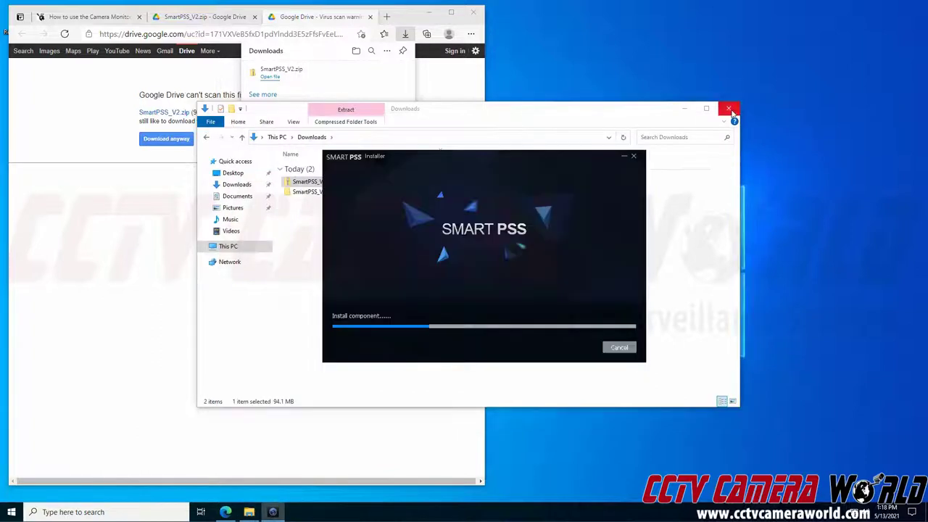
{"action": "left_click", "coordinate": [728, 108]}
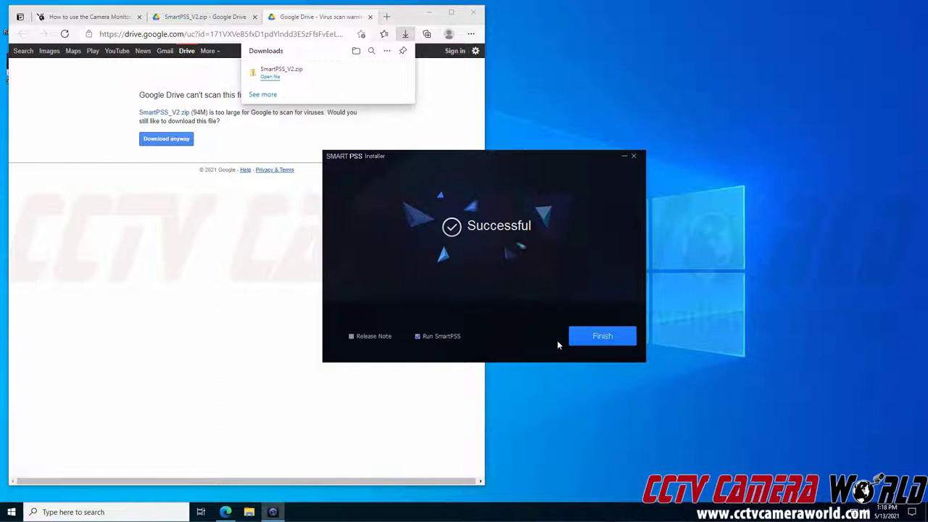
{"action": "left_click", "coordinate": [592, 337]}
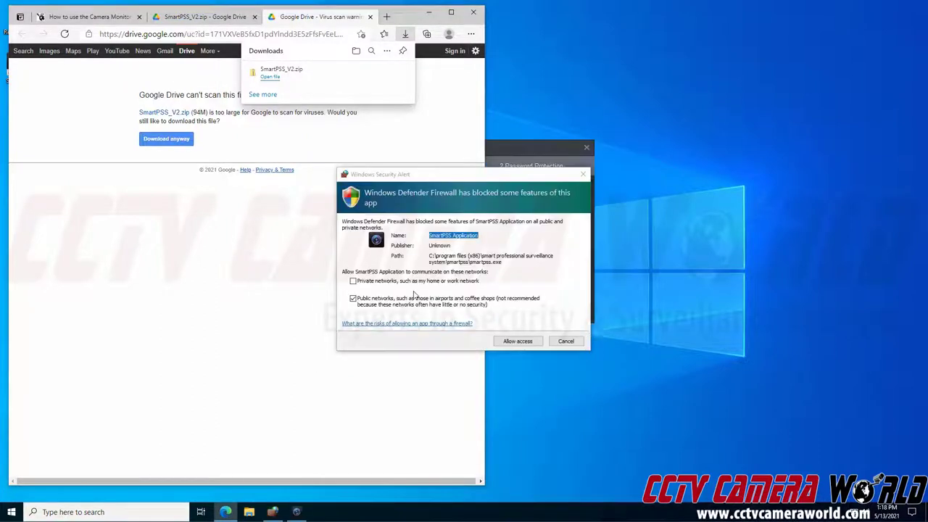
{"action": "left_click", "coordinate": [416, 283]}
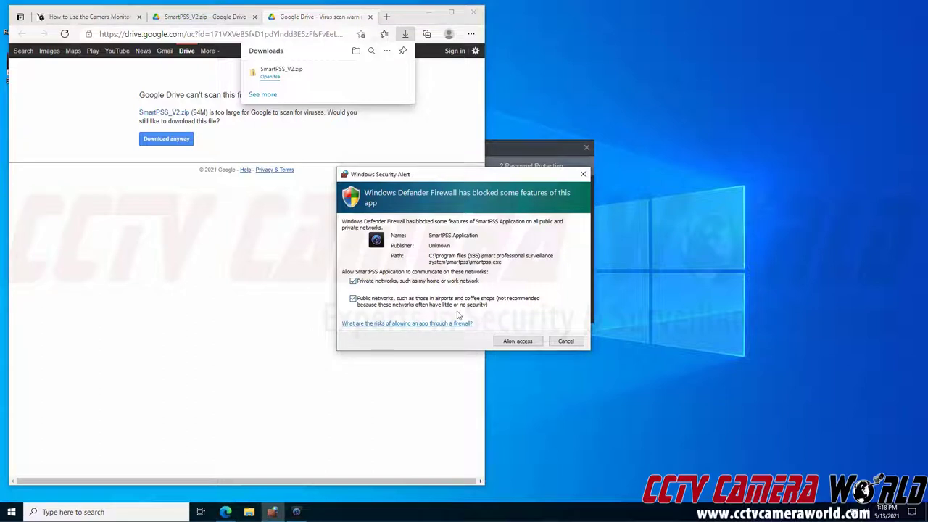
{"action": "left_click", "coordinate": [518, 341]}
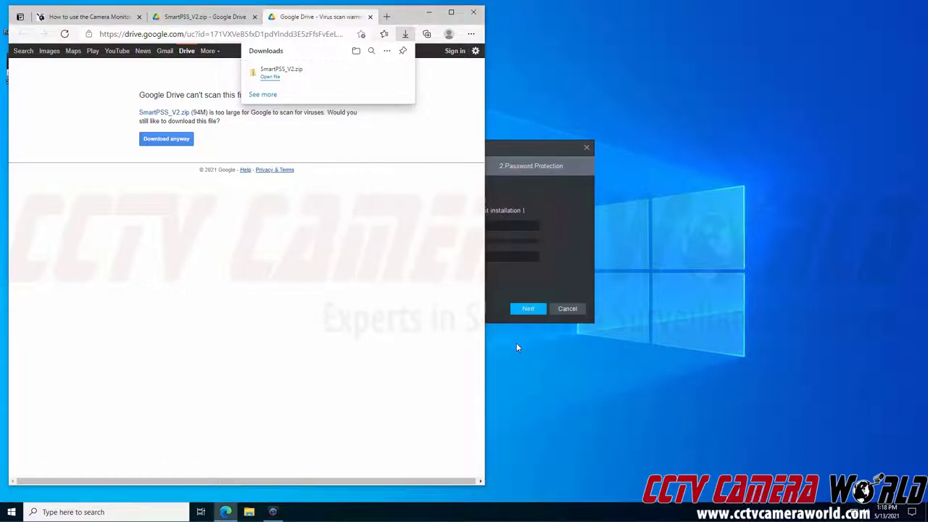
Step: Enter and confirm the admin password, enable Auto Login after Registration, and continue
{"action": "left_click", "coordinate": [529, 172]}
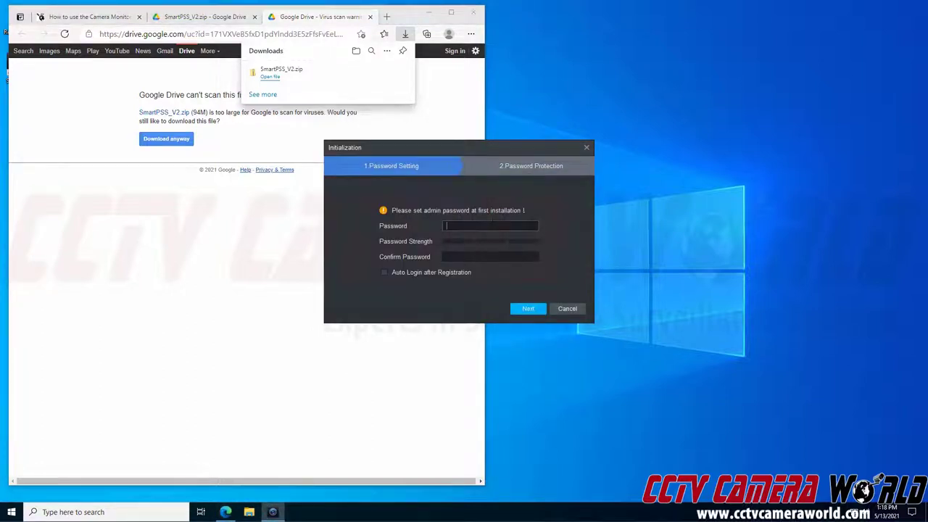
{"action": "type", "text": "admin123"}
{"action": "key", "text": "Tab"}
{"action": "type", "text": "admin1"}
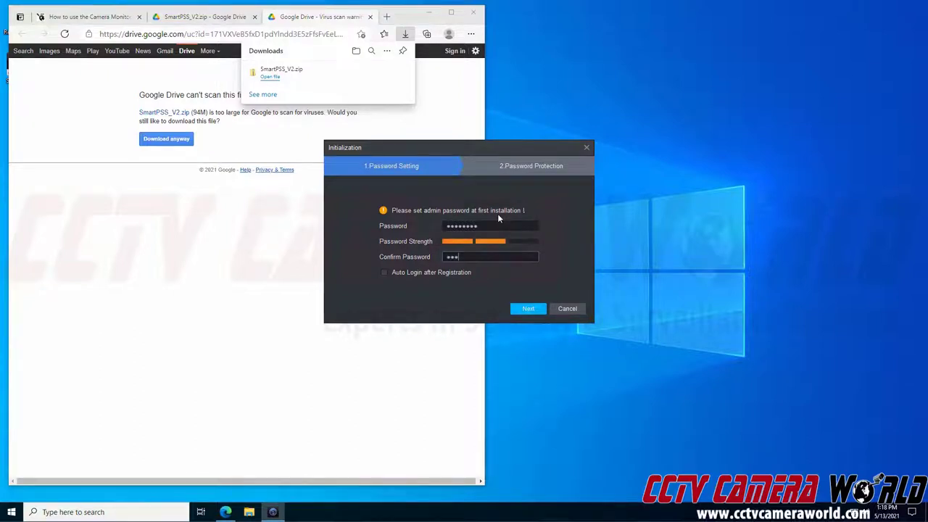
{"action": "type", "text": "23"}
{"action": "left_click", "coordinate": [435, 272]}
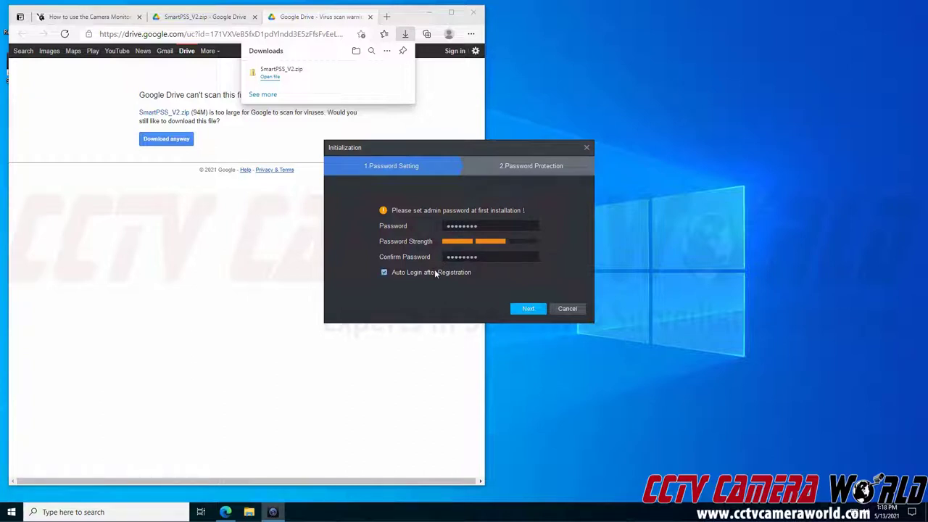
{"action": "left_click", "coordinate": [519, 310]}
Step: Select the first-car-colour and first-dish-cooked questions and fill in answers for all three, including favourite fruit
{"action": "left_click", "coordinate": [461, 205]}
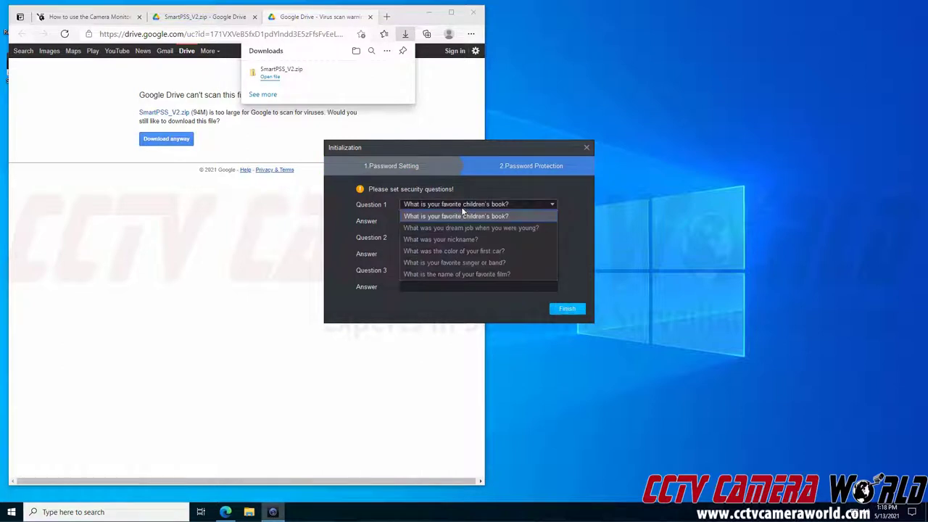
{"action": "left_click", "coordinate": [459, 251]}
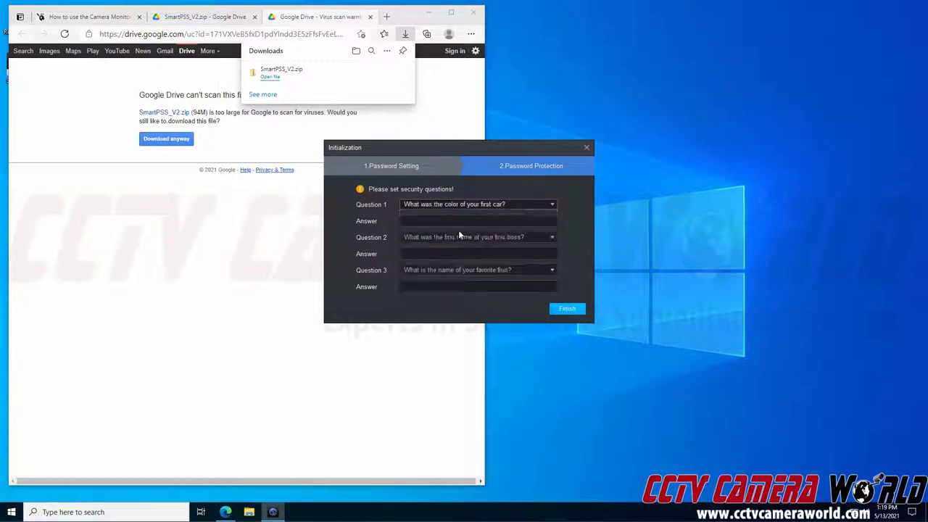
{"action": "left_click", "coordinate": [461, 221]}
{"action": "type", "text": "orange"}
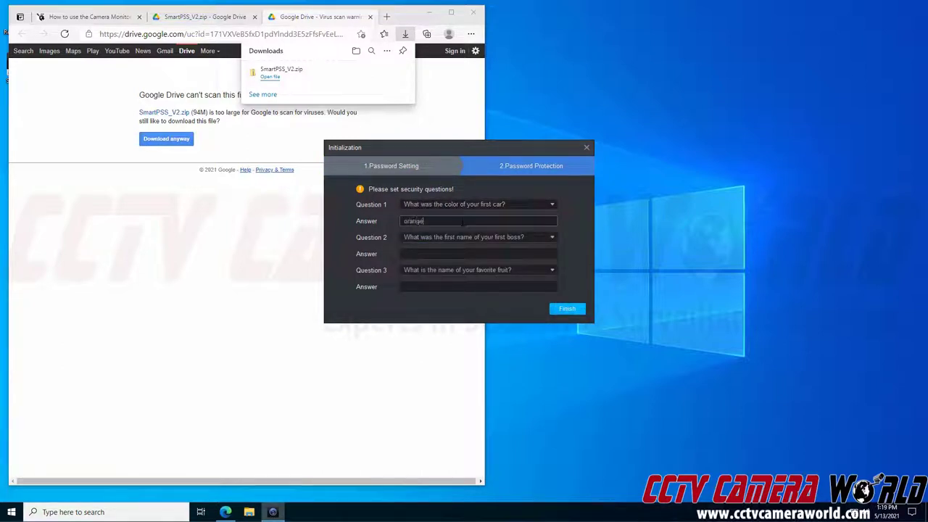
{"action": "left_click", "coordinate": [505, 238]}
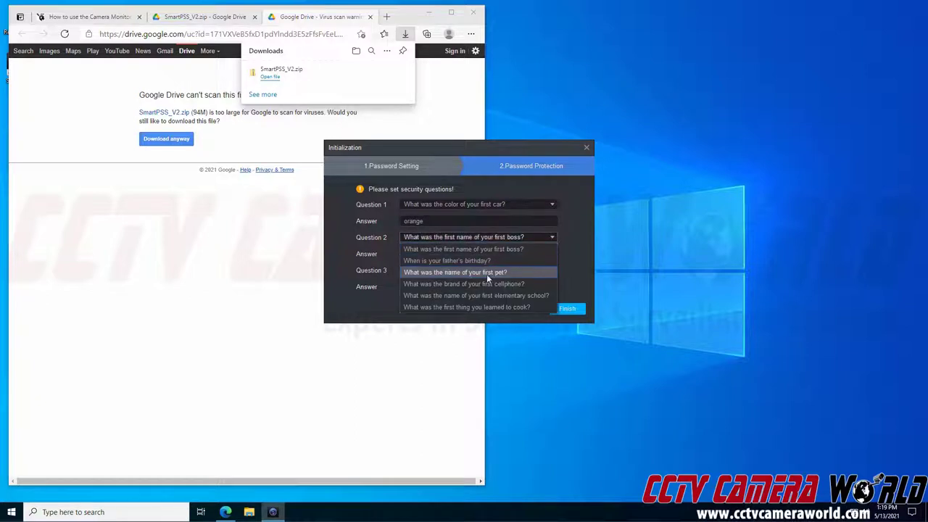
{"action": "left_click", "coordinate": [490, 306]}
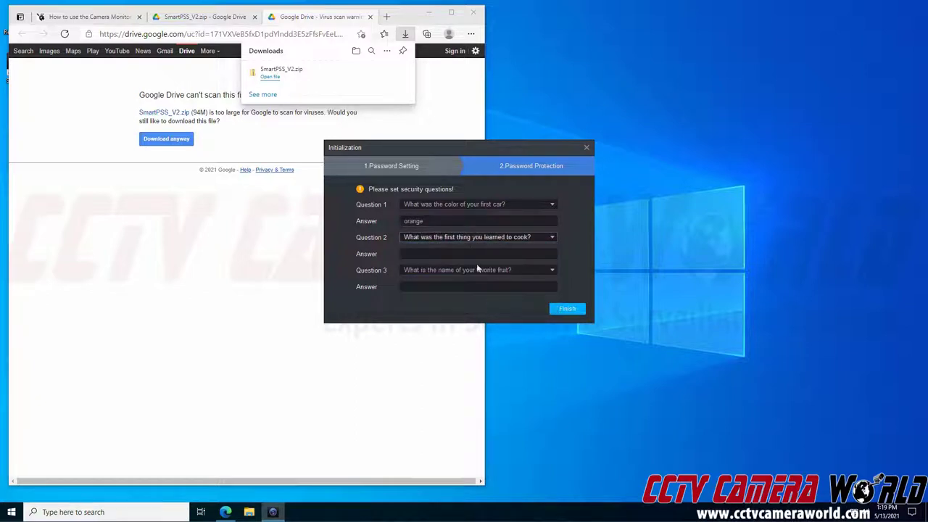
{"action": "left_click", "coordinate": [479, 254]}
{"action": "type", "text": "pancakes"}
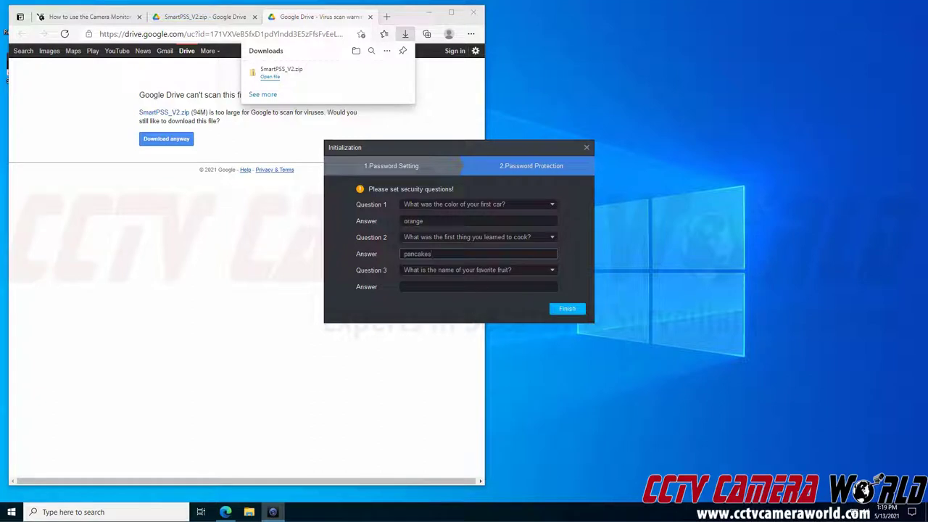
{"action": "key", "text": "Tab"}
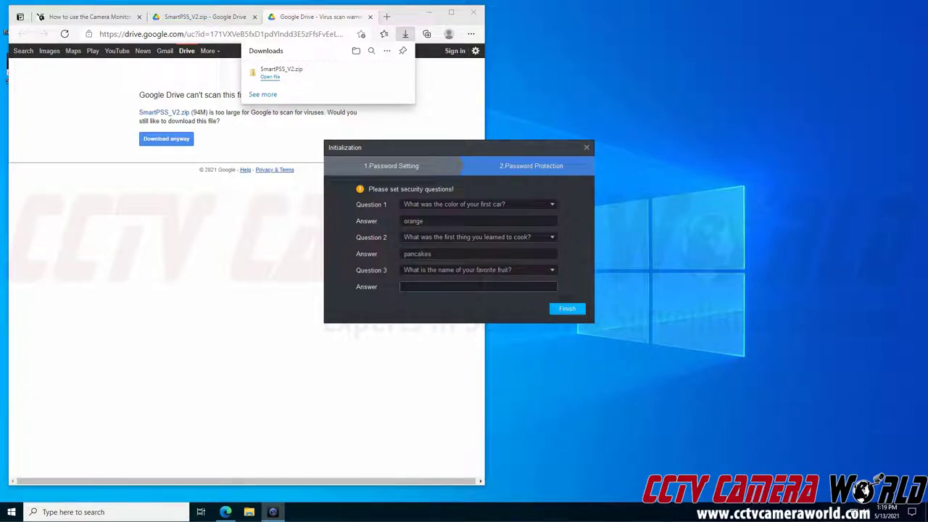
{"action": "type", "text": "pineapple"}
Step: Finish initialization to auto-login, then close the New video wall introduction popup
{"action": "left_click", "coordinate": [571, 309]}
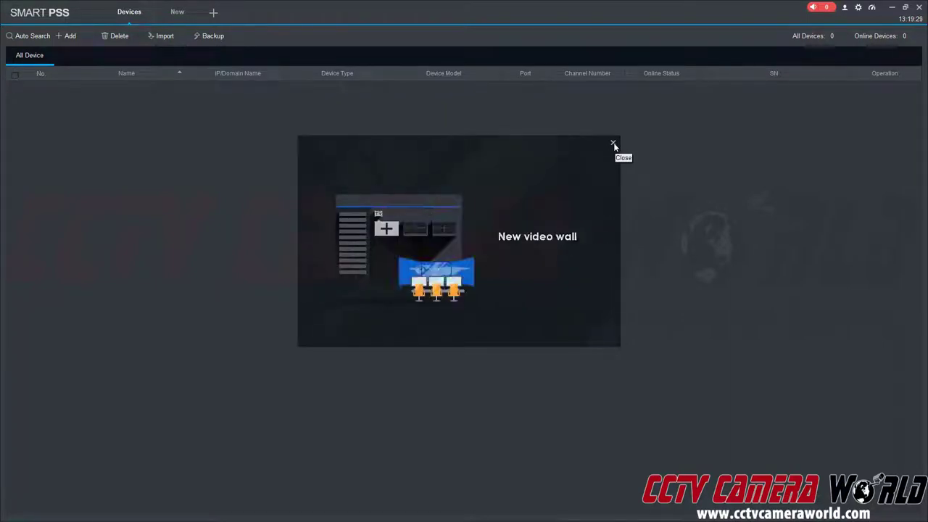
{"action": "left_click", "coordinate": [613, 144]}
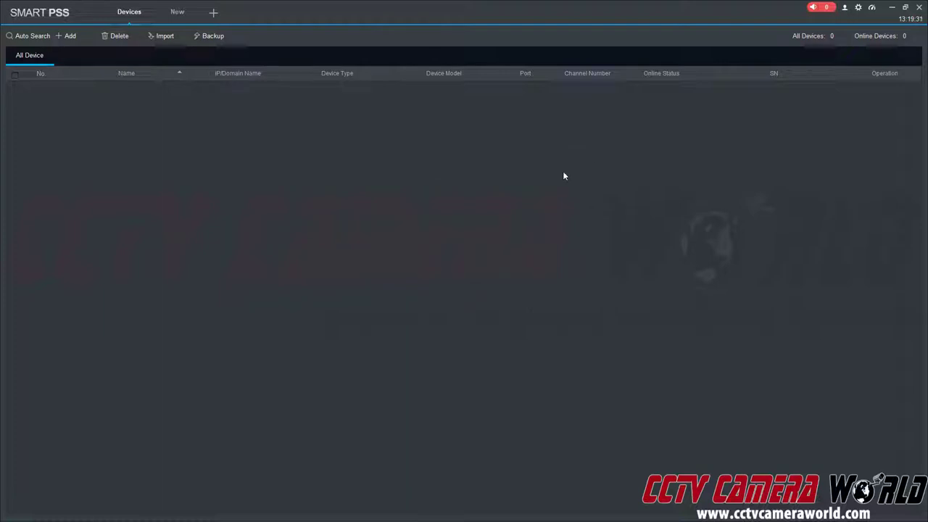
Step: In Manual Add, set Method to SN (For Device Support P2P) and name the device Office
{"action": "left_click", "coordinate": [85, 37]}
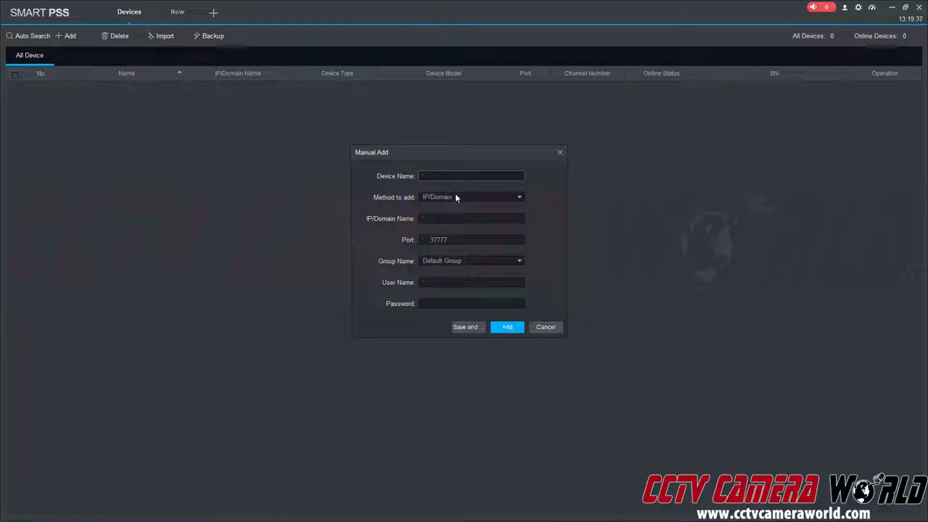
{"action": "left_click", "coordinate": [425, 197]}
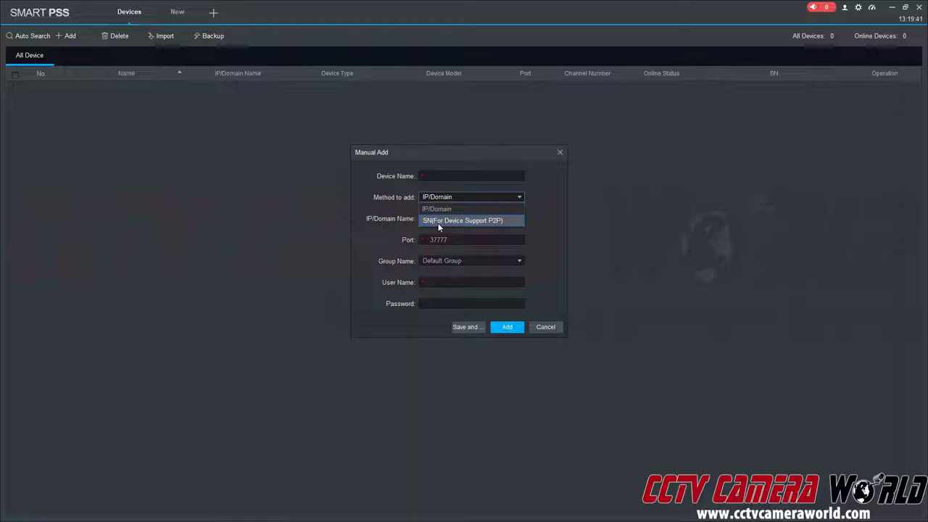
{"action": "left_click", "coordinate": [438, 222]}
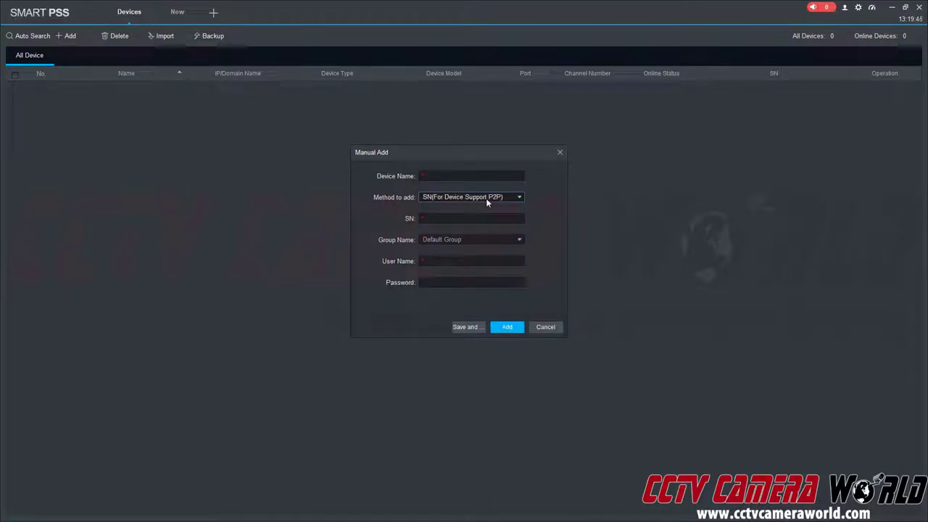
{"action": "left_click", "coordinate": [475, 176]}
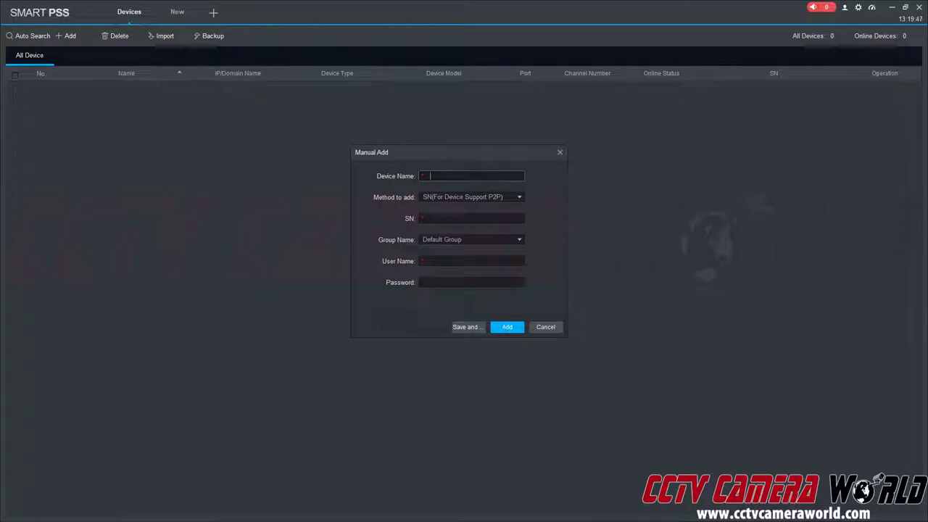
{"action": "type", "text": "C"}
{"action": "type", "text": "ce"}
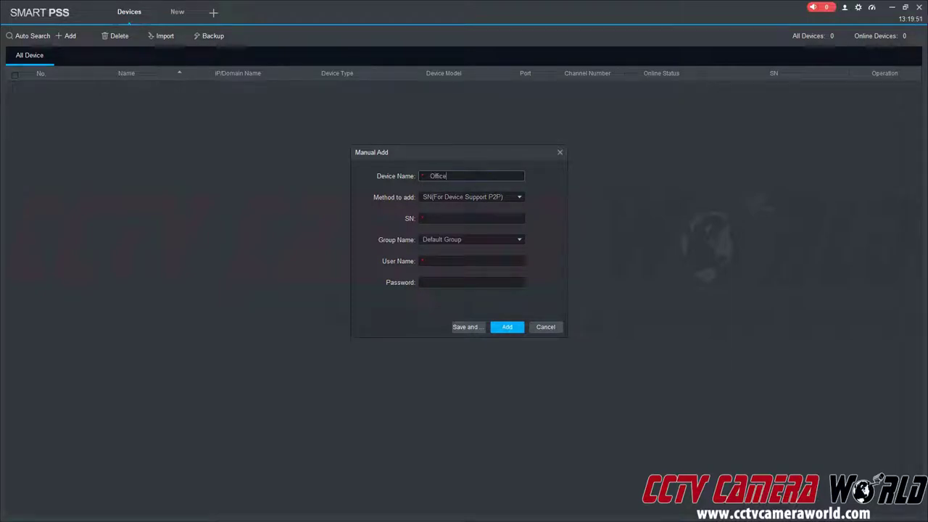
{"action": "left_click", "coordinate": [471, 219]}
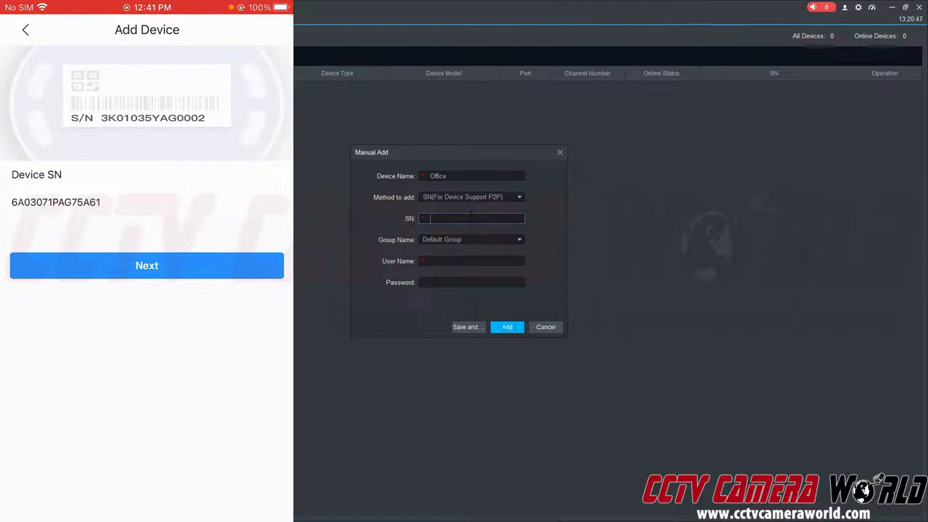
Step: Enter the Office camera's serial number, the login user name and the account password in Manual Add
{"action": "type", "text": "6A0"}
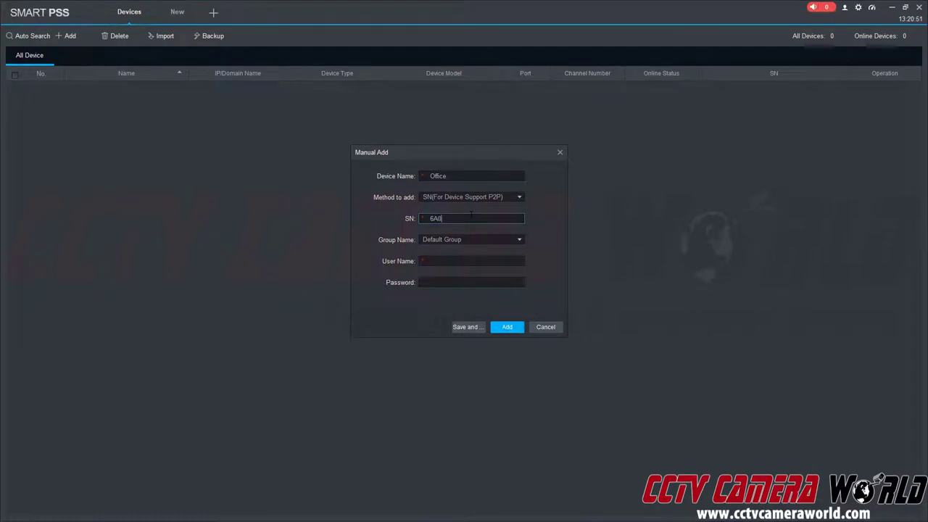
{"action": "type", "text": "3071PAG"}
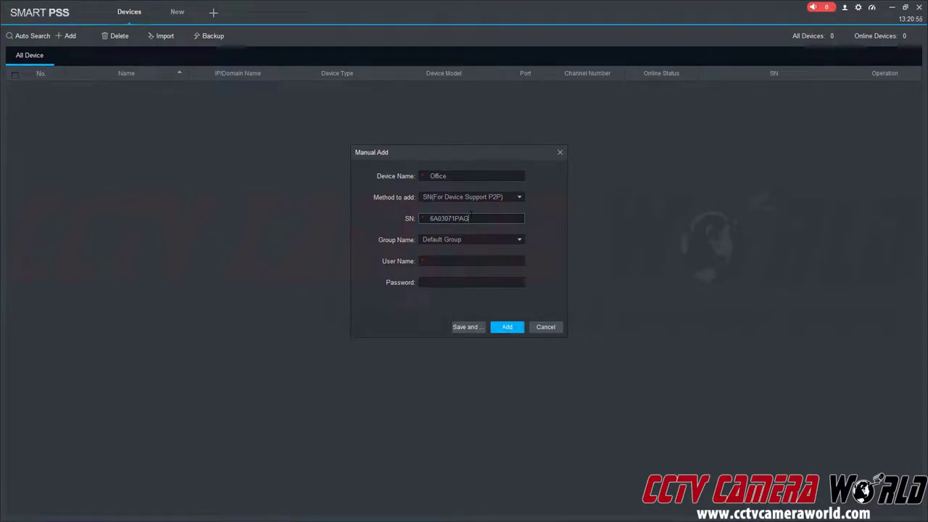
{"action": "type", "text": "75A61"}
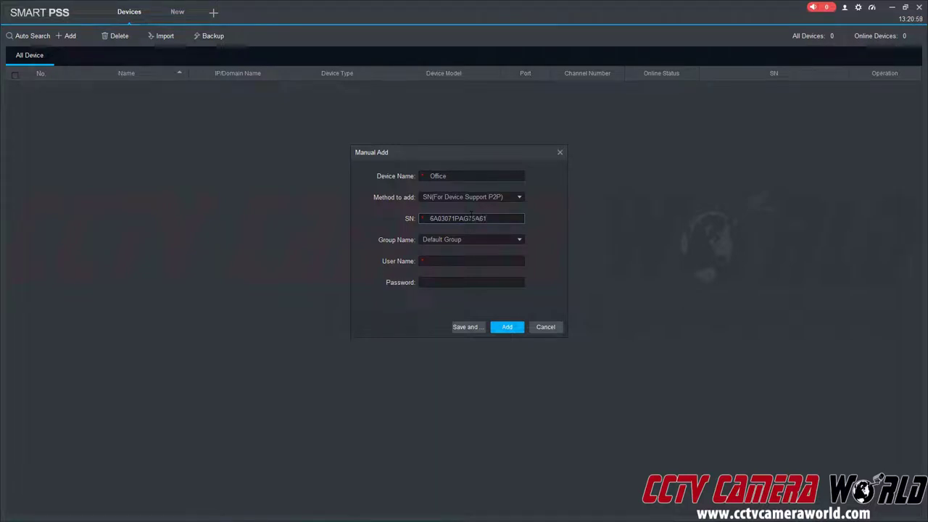
{"action": "key", "text": "Tab"}
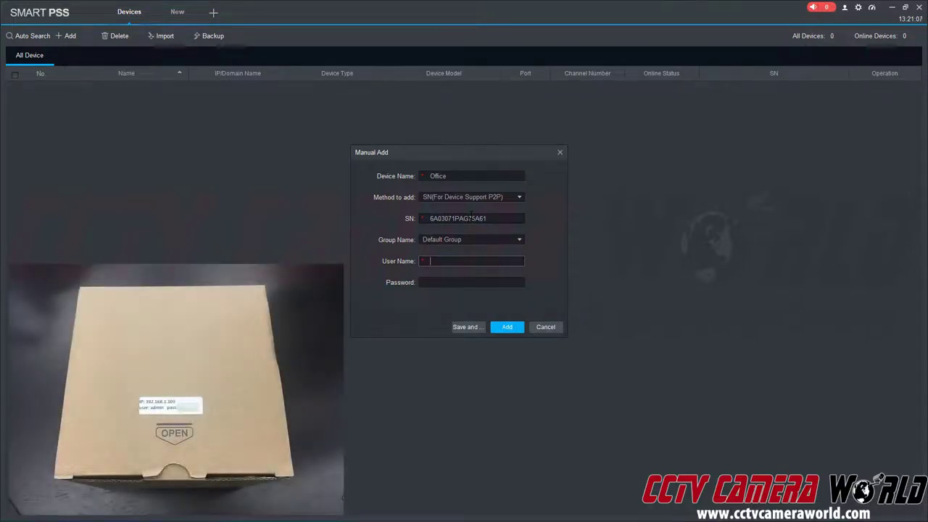
{"action": "type", "text": "dmin"}
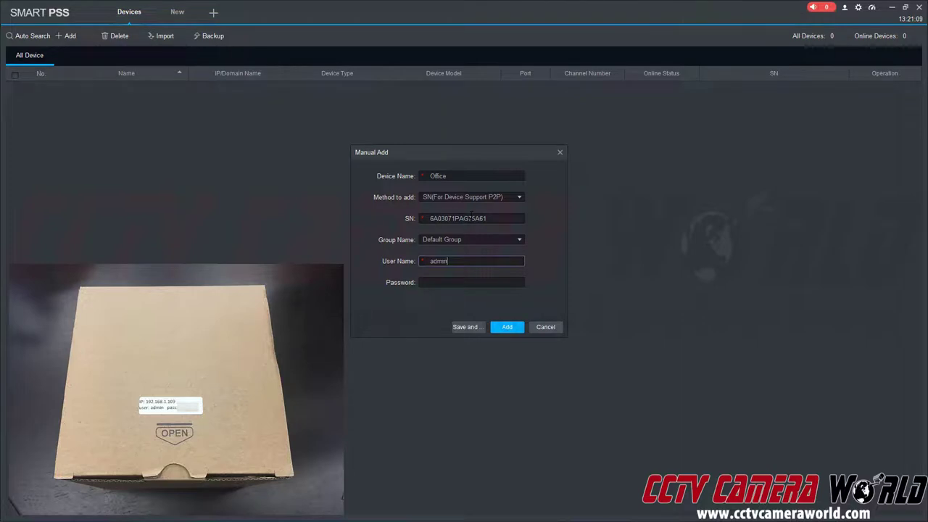
{"action": "key", "text": "Tab"}
{"action": "type", "text": "admin"}
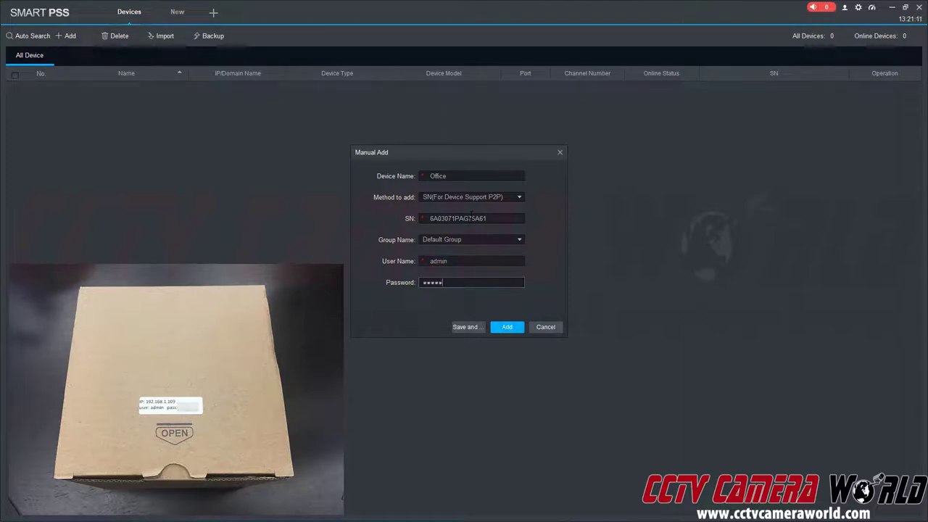
{"action": "type", "text": "123"}
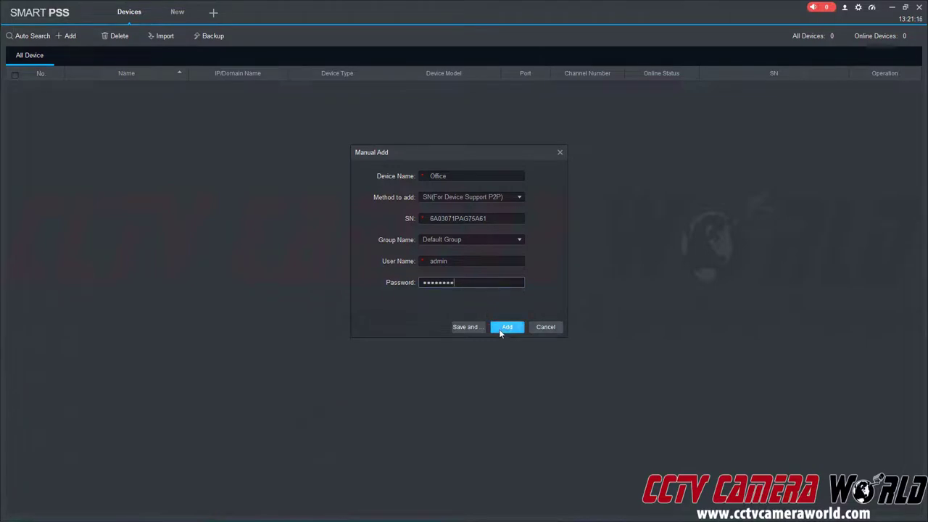
Step: Add the Office camera so it shows Online in the device list (1 device, 1 online)
{"action": "left_click", "coordinate": [500, 329]}
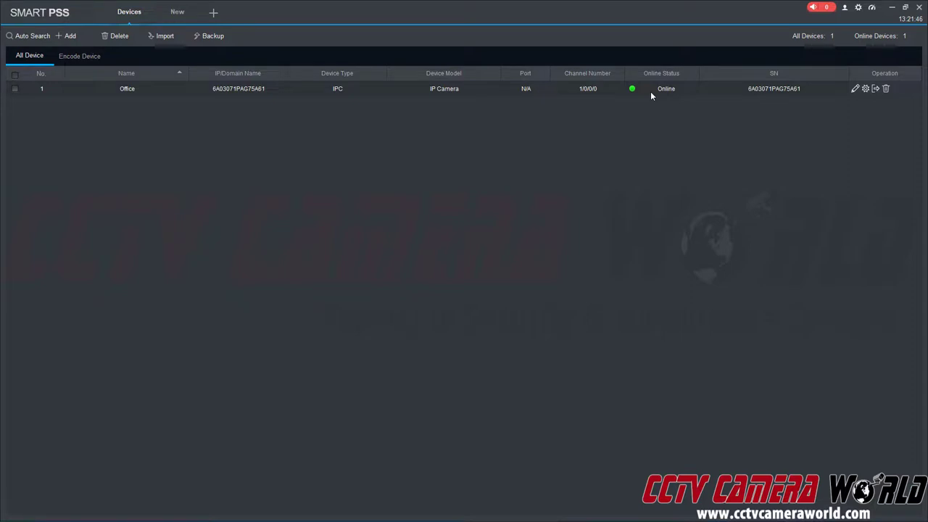
Step: Open Live View in a new tab and play the Office camera in the first pane
{"action": "left_click", "coordinate": [214, 14]}
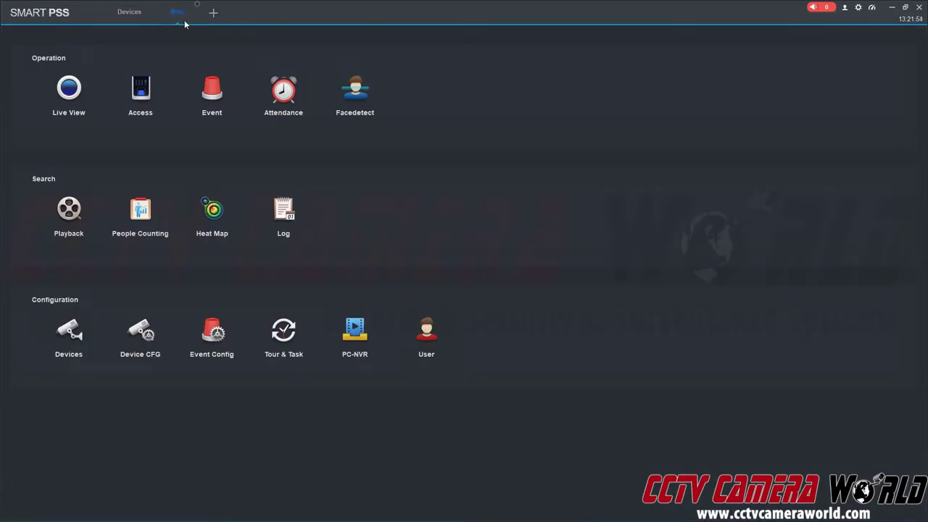
{"action": "left_click", "coordinate": [78, 104]}
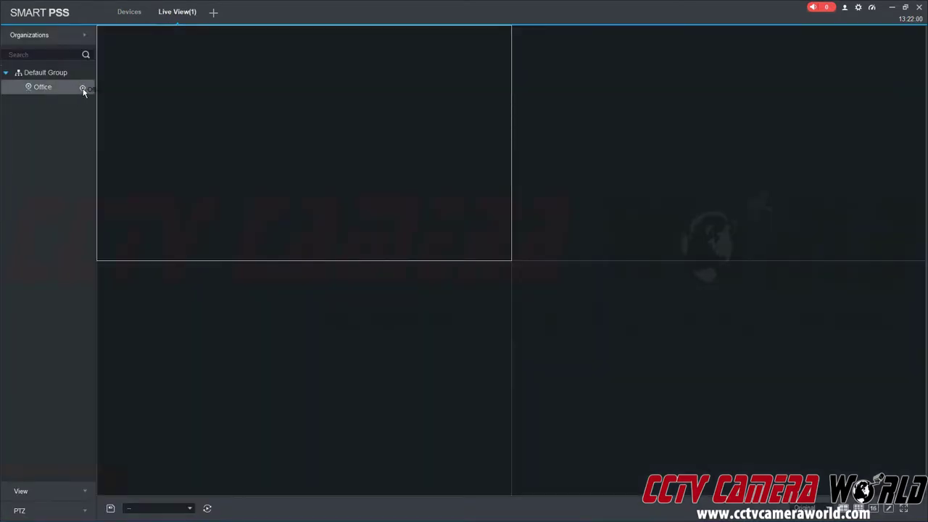
{"action": "left_click_drag", "start_coordinate": [83, 91], "coordinate": [162, 99]}
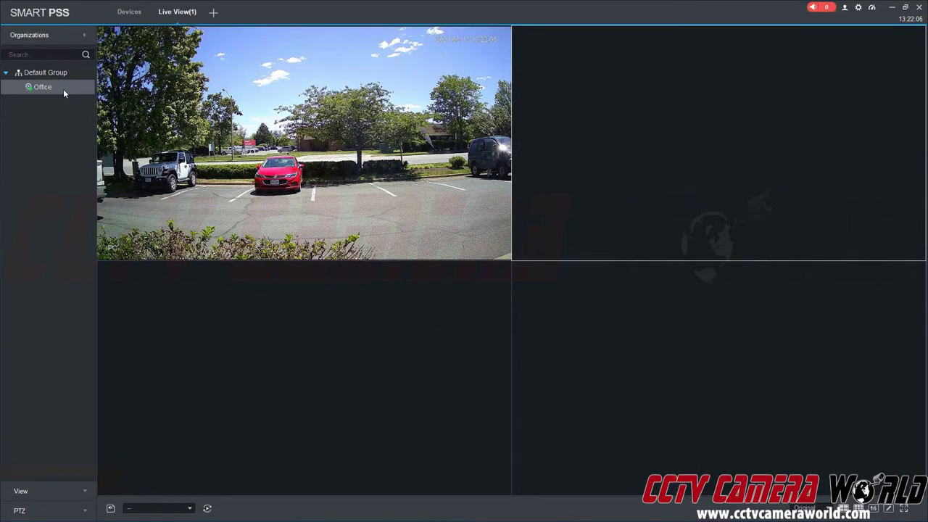
Step: Switch the Office camera to its Sub Stream at 704*480 and close the main-stream pane
{"action": "right_click", "coordinate": [63, 88]}
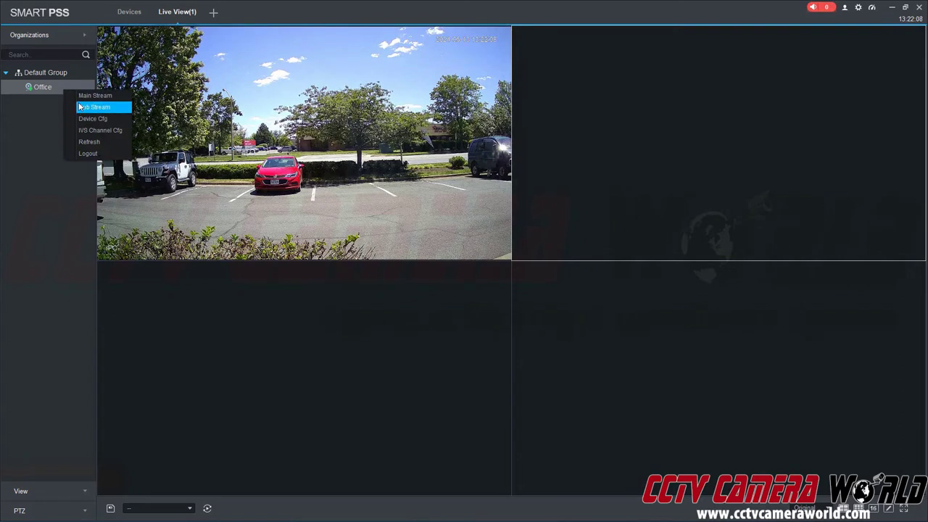
{"action": "left_click", "coordinate": [87, 106]}
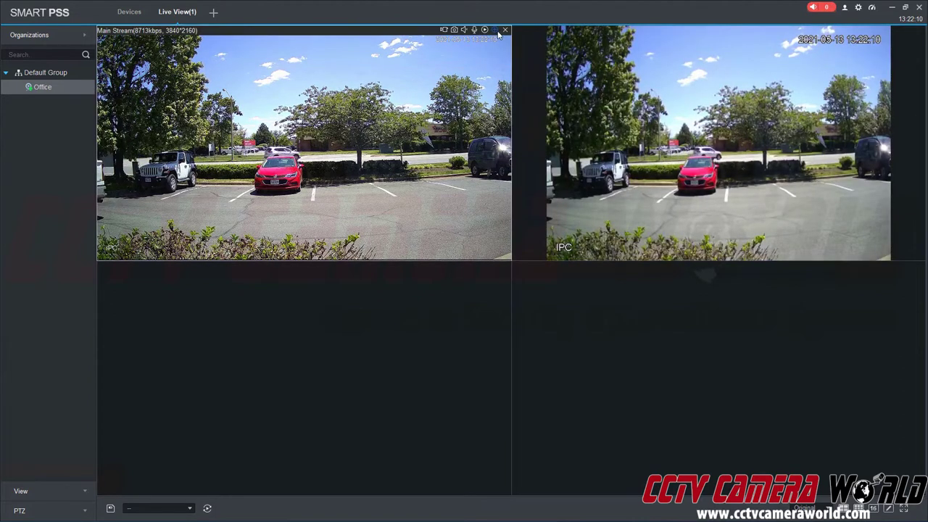
{"action": "left_click", "coordinate": [505, 30]}
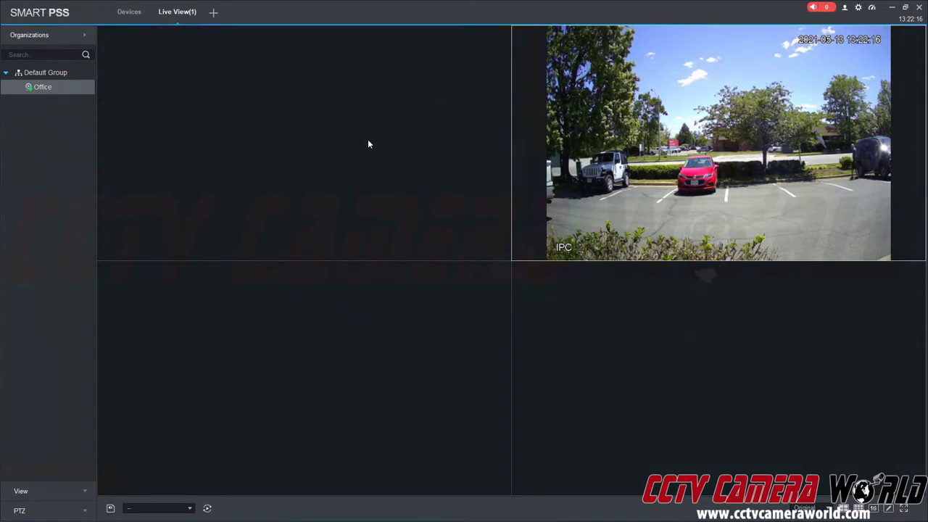
{"action": "right_click", "coordinate": [68, 91]}
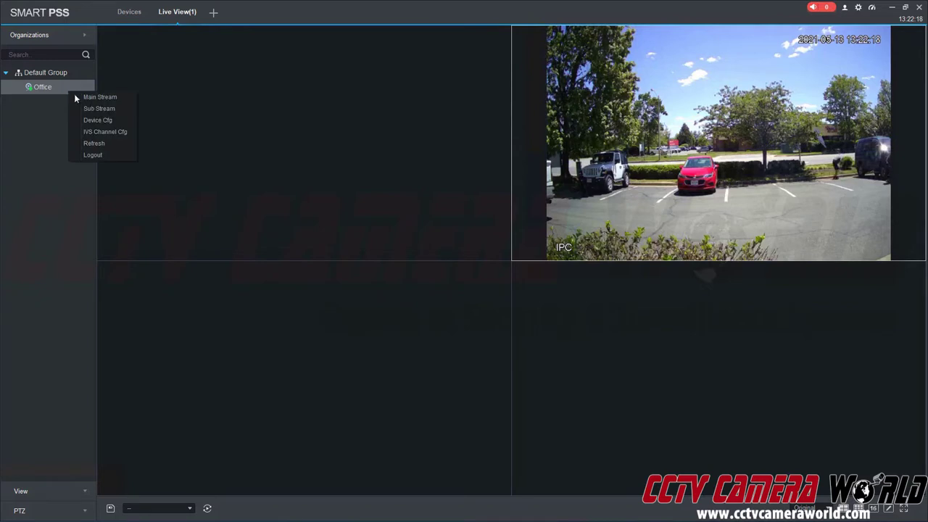
{"action": "left_click", "coordinate": [109, 108]}
{"action": "mouse_move", "coordinate": [784, 174]}
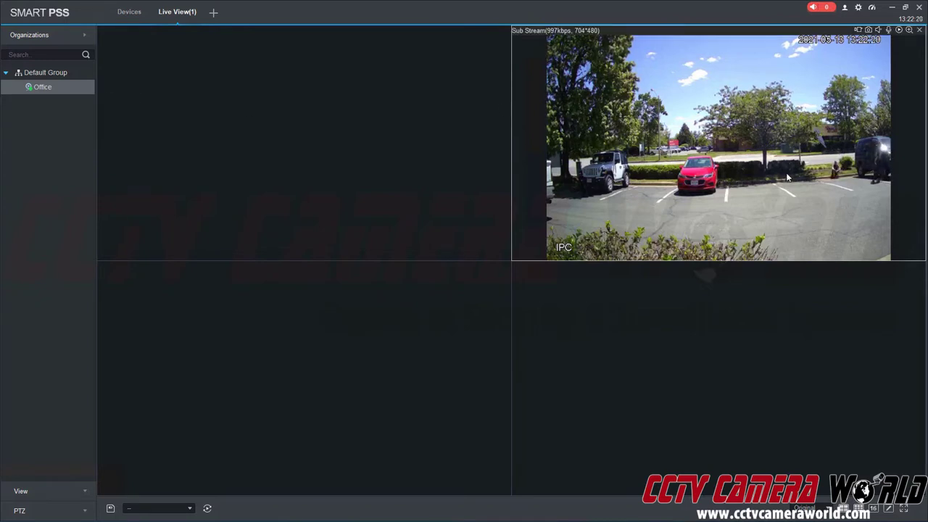